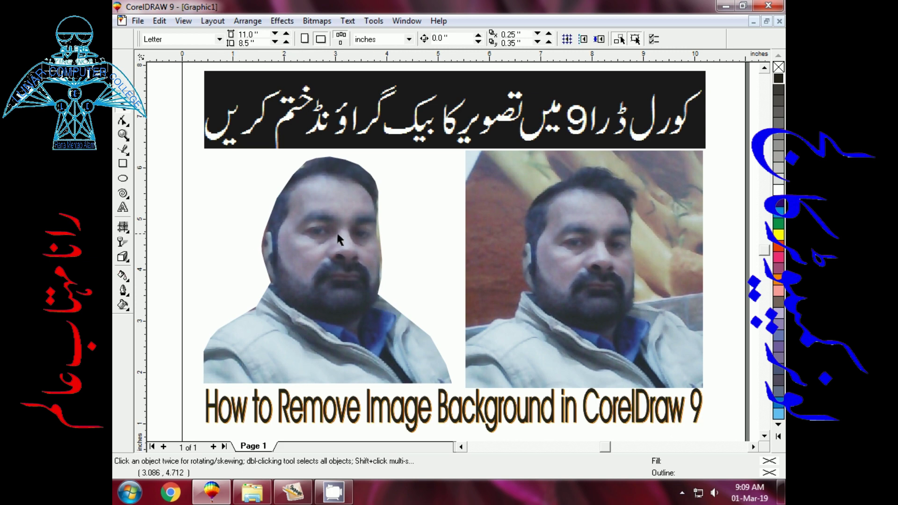
click(615, 257)
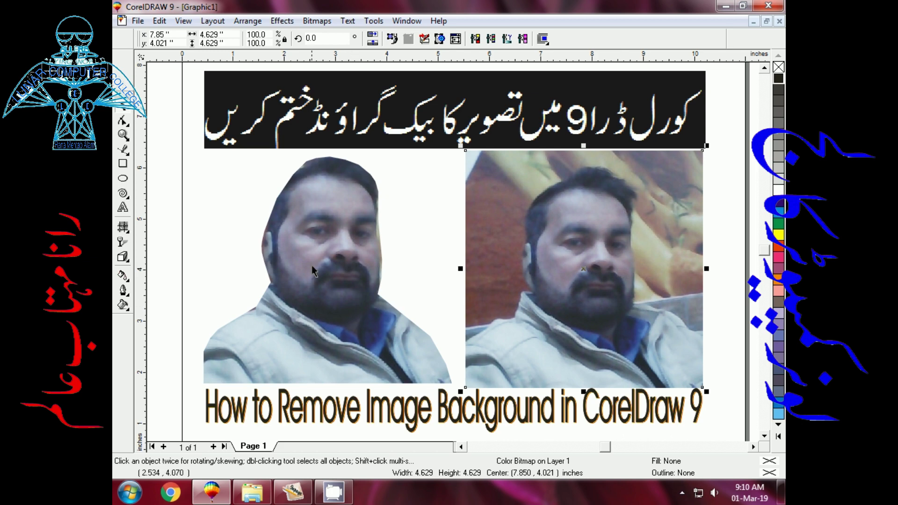
click(226, 256)
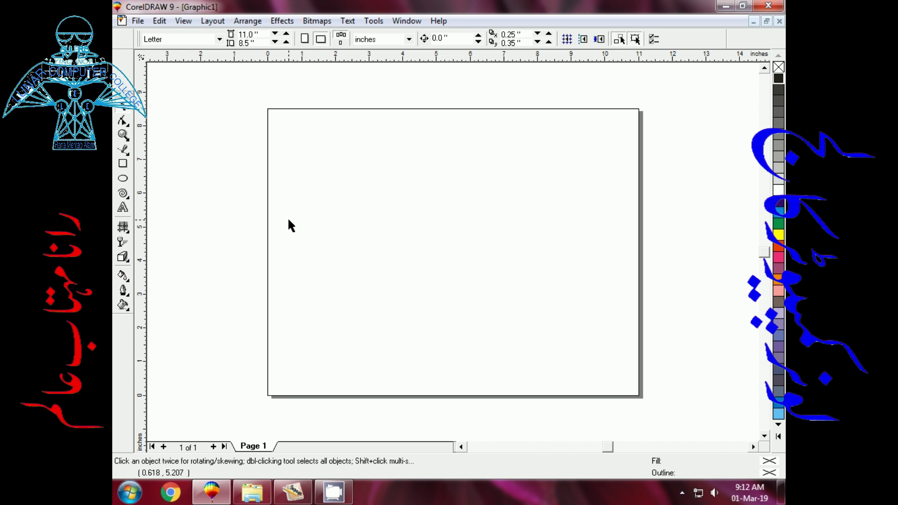
Import the 480 x 480 portrait JPG and place it near the centre of the page.
key(ctrl+i)
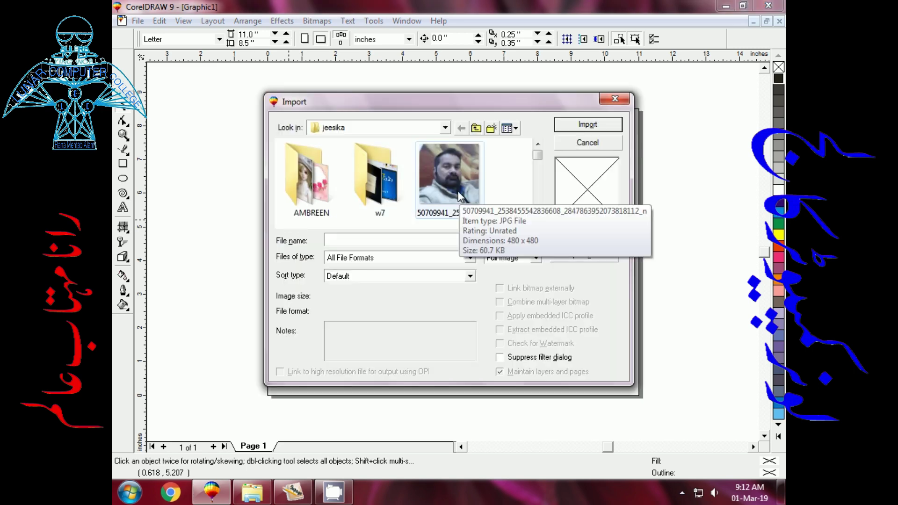
double_click(424, 186)
click(374, 186)
drag(444, 298, 404, 252)
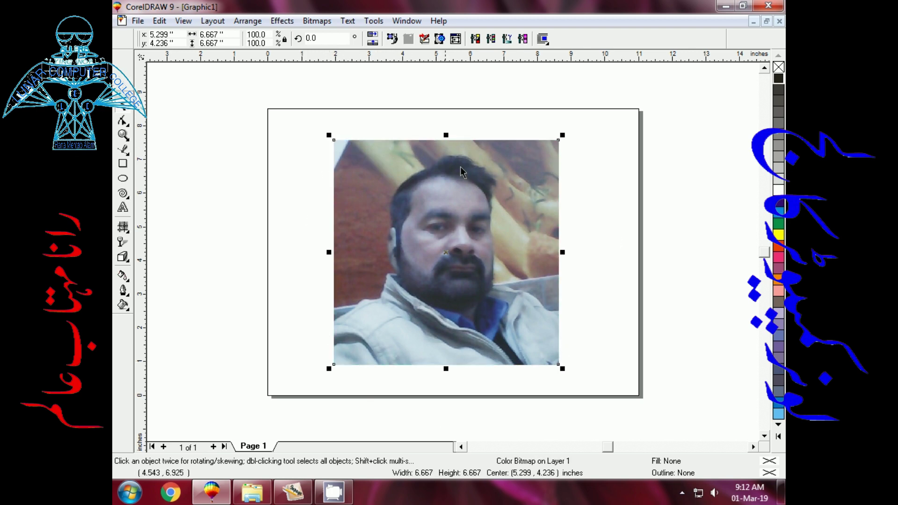
With the Shape tool, pull the photo outline's right side inward, adding nodes to follow the head, neck and shoulder.
click(294, 246)
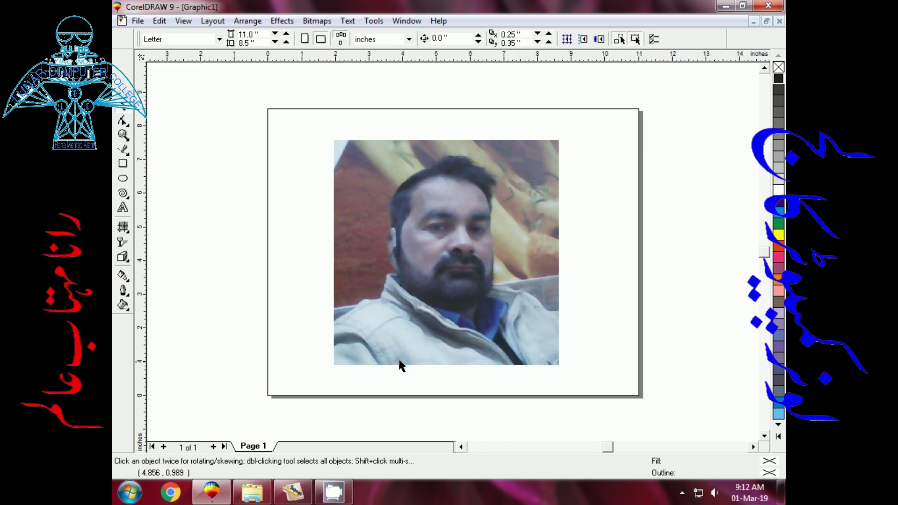
click(423, 233)
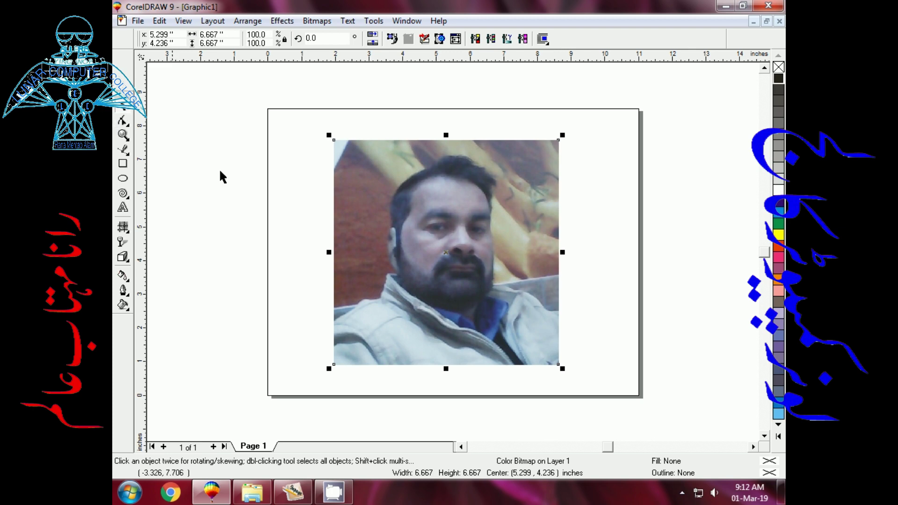
click(123, 121)
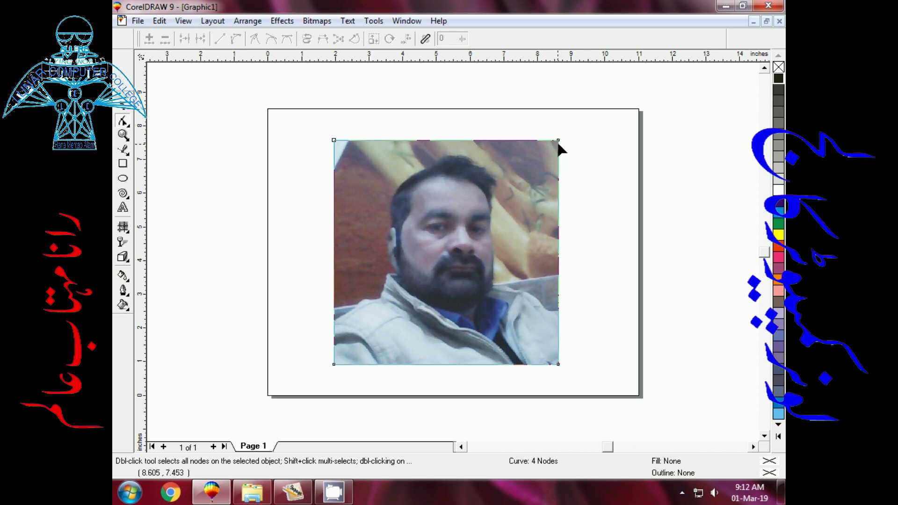
drag(558, 142, 495, 161)
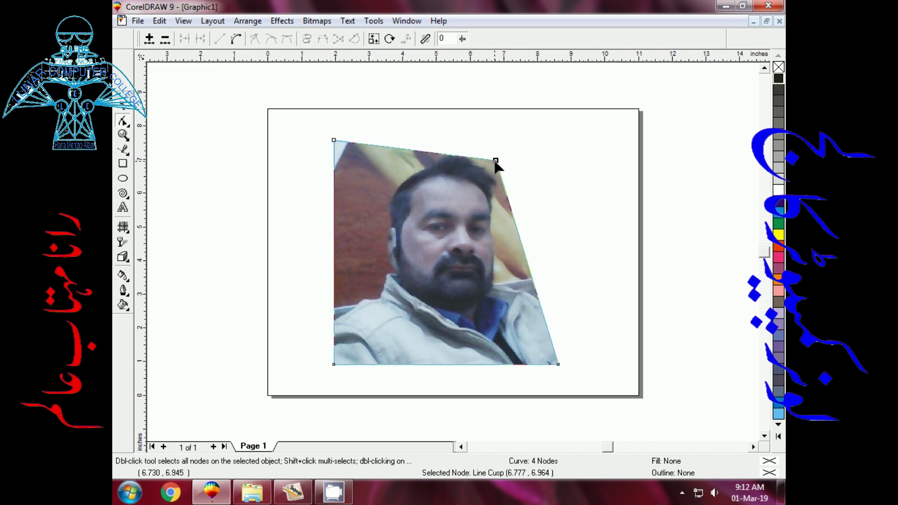
double_click(537, 291)
drag(537, 291, 561, 278)
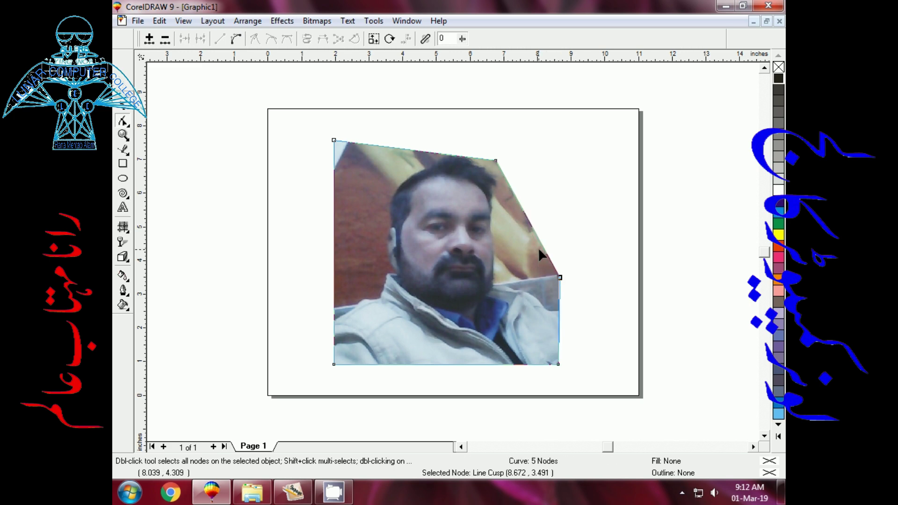
click(541, 250)
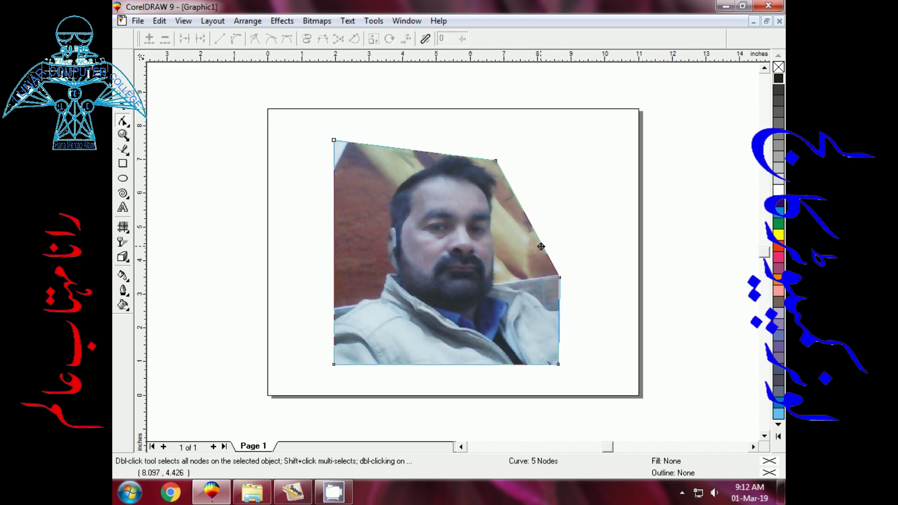
drag(542, 246, 495, 284)
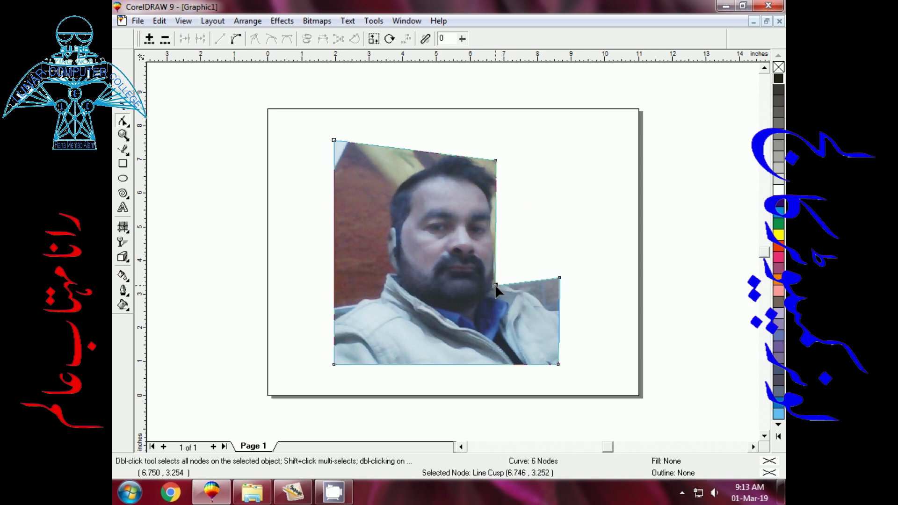
drag(560, 278, 542, 301)
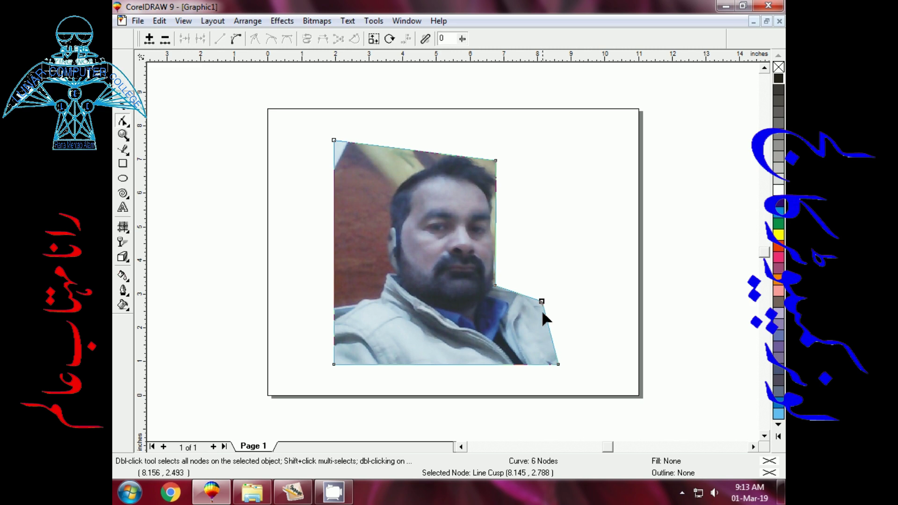
Add nodes on the photo's left edge and pull them in to follow the neck, collar and shoulder.
click(334, 261)
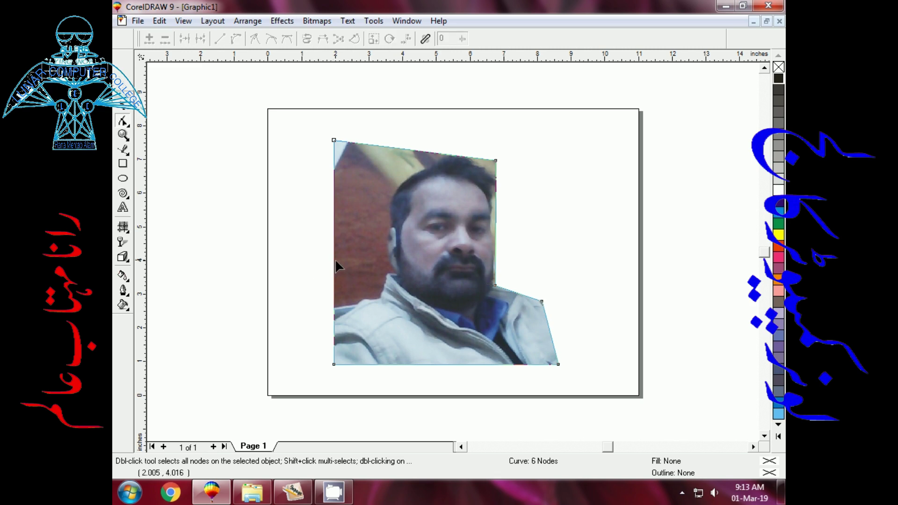
double_click(335, 259)
drag(335, 259, 389, 267)
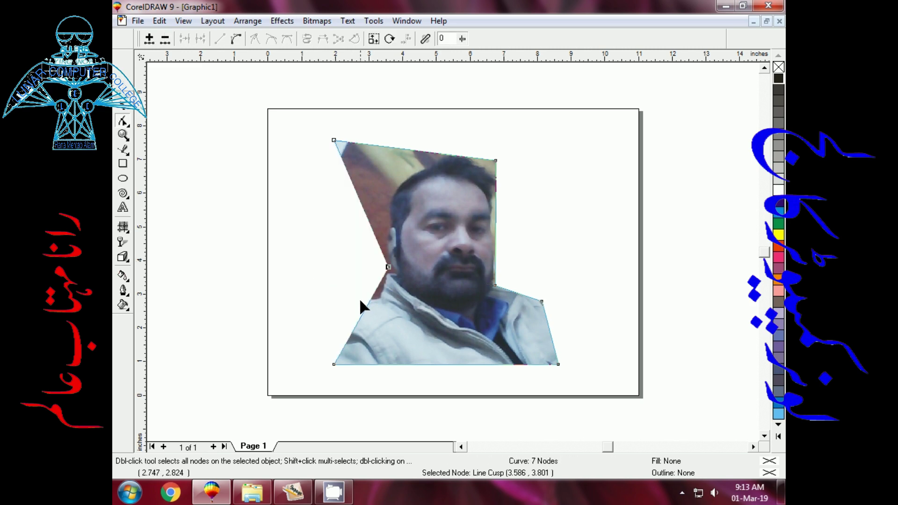
double_click(358, 317)
drag(358, 317, 384, 288)
double_click(368, 302)
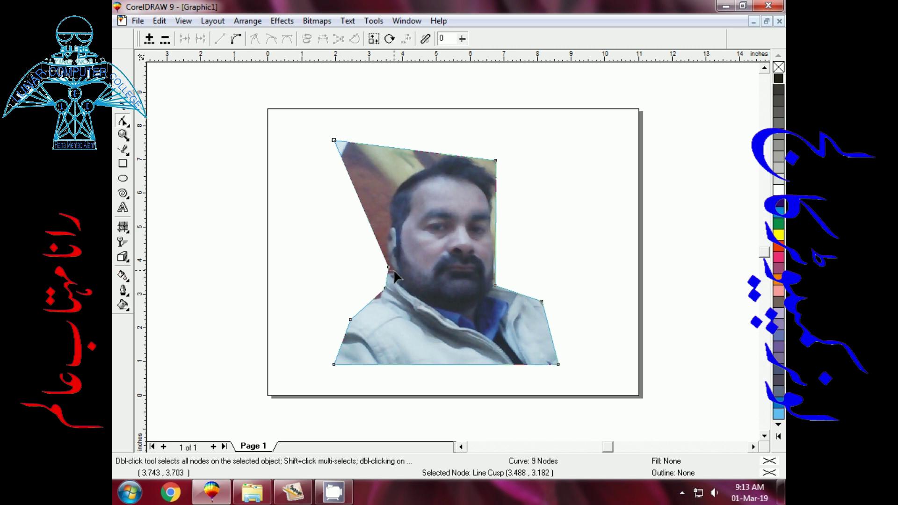
Pull the outline's upper corners in to the hair and add nodes so the edge follows the top of the head.
click(394, 269)
drag(331, 143, 427, 161)
double_click(435, 176)
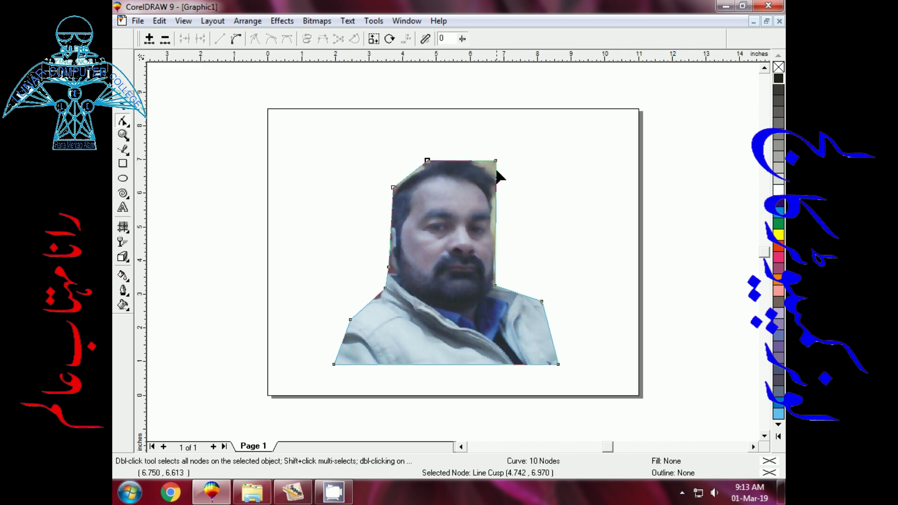
drag(496, 161, 491, 174)
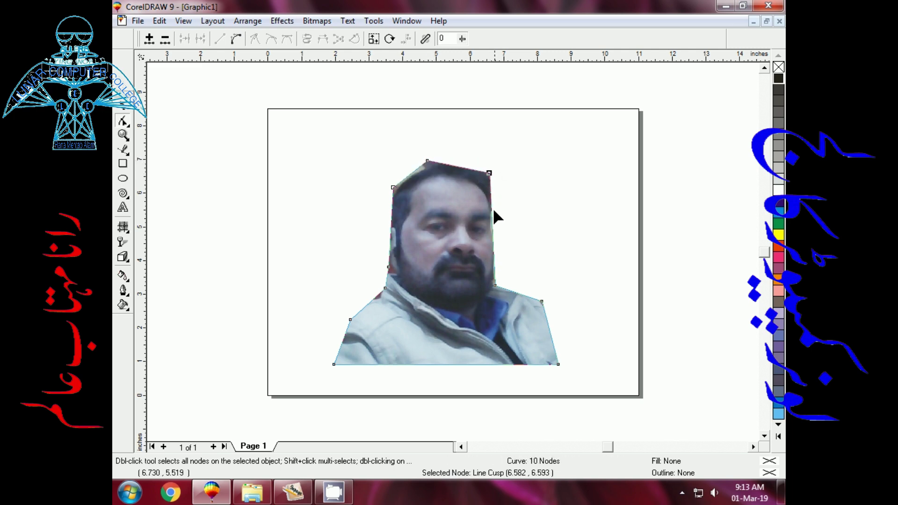
click(427, 161)
drag(427, 162, 457, 164)
double_click(457, 170)
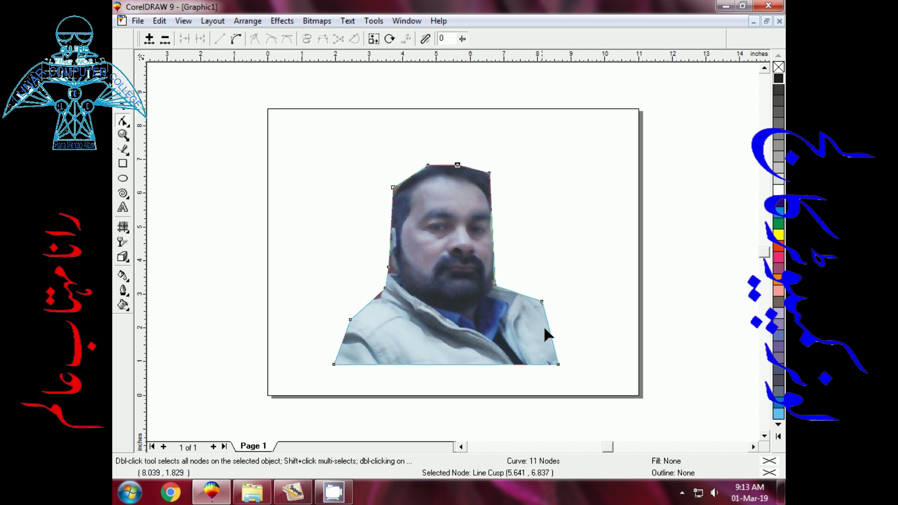
Tighten the outline at the shoulders and both upper sides of the head, and replace the node beside the left of the neck.
drag(542, 302, 538, 305)
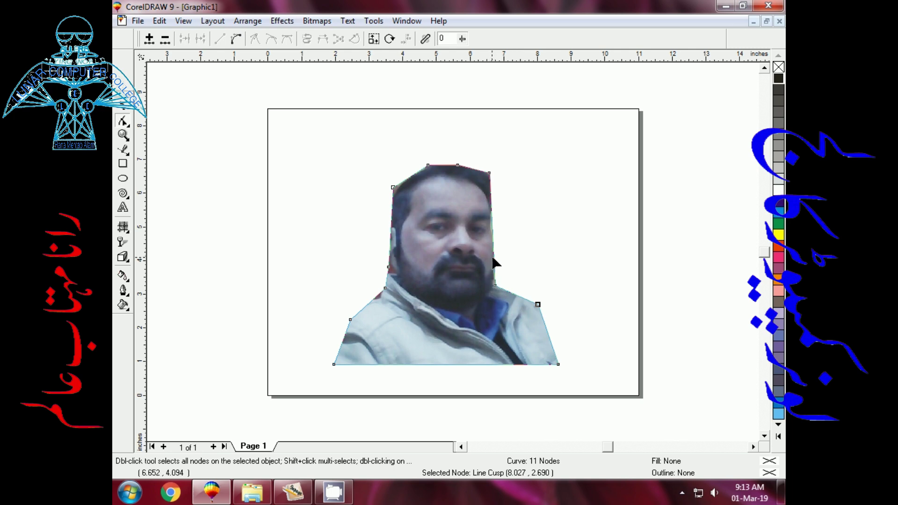
drag(392, 189, 396, 191)
drag(492, 177, 490, 181)
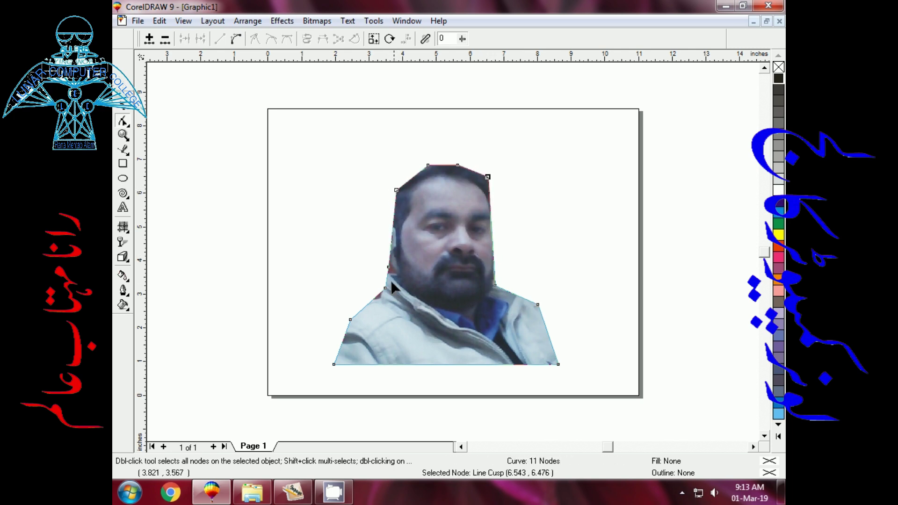
click(388, 267)
key(Delete)
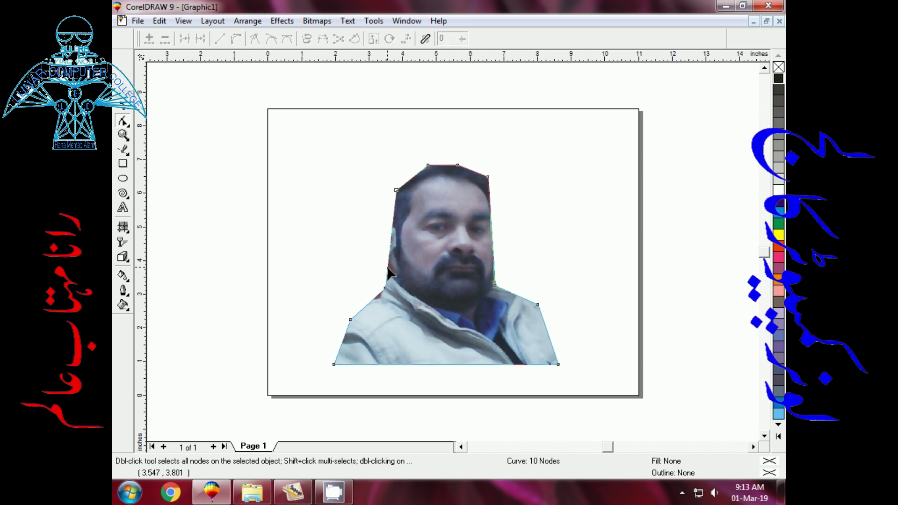
double_click(387, 267)
drag(388, 266, 394, 271)
drag(350, 320, 352, 323)
drag(396, 191, 486, 181)
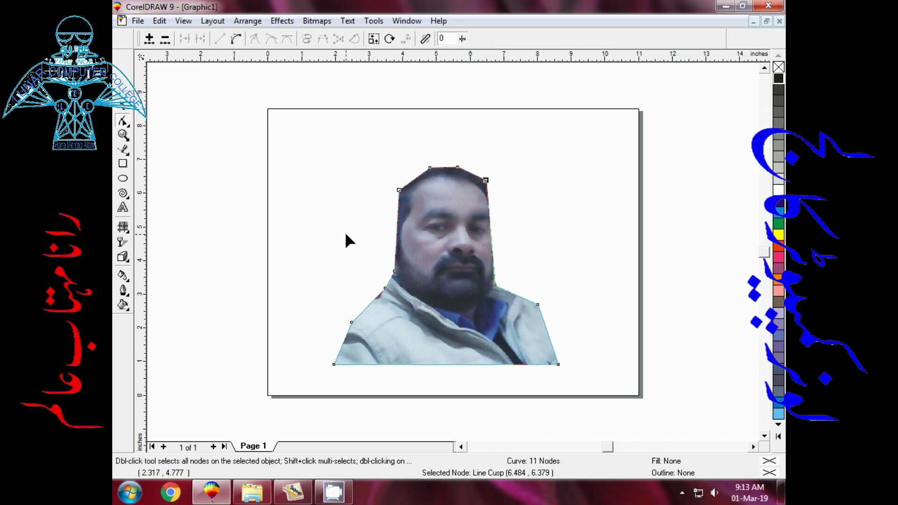
Add nodes along the outline beside the ear on the picture's left and move them outward to reveal the ear and jaw.
key(F2)
drag(374, 186, 431, 256)
double_click(438, 256)
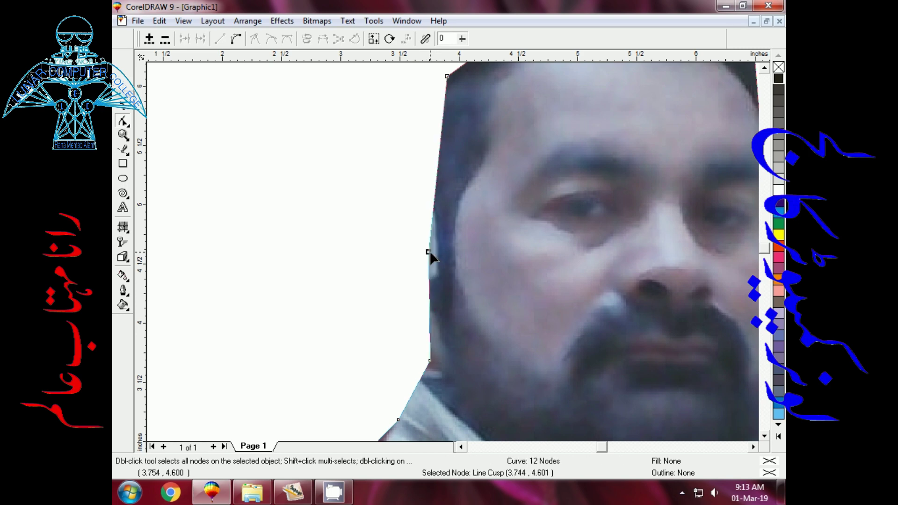
drag(427, 253, 420, 253)
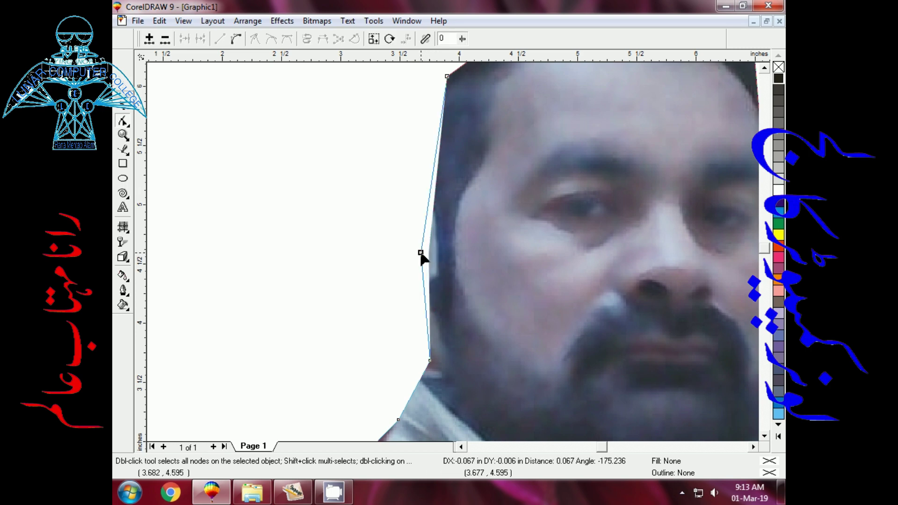
double_click(424, 310)
drag(425, 311, 419, 310)
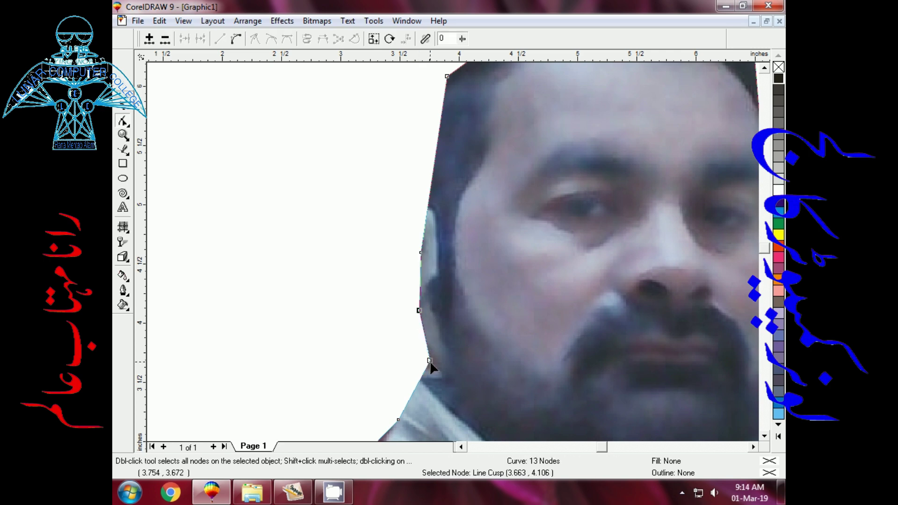
drag(430, 360, 427, 360)
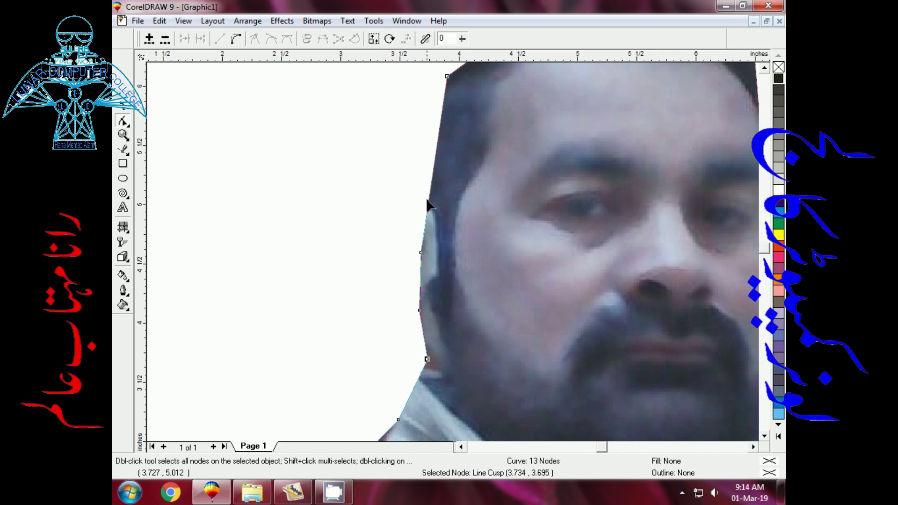
Add nodes above the ear and at the upper-left hairline, nudging them outward to follow the hair.
double_click(433, 168)
drag(433, 168, 430, 167)
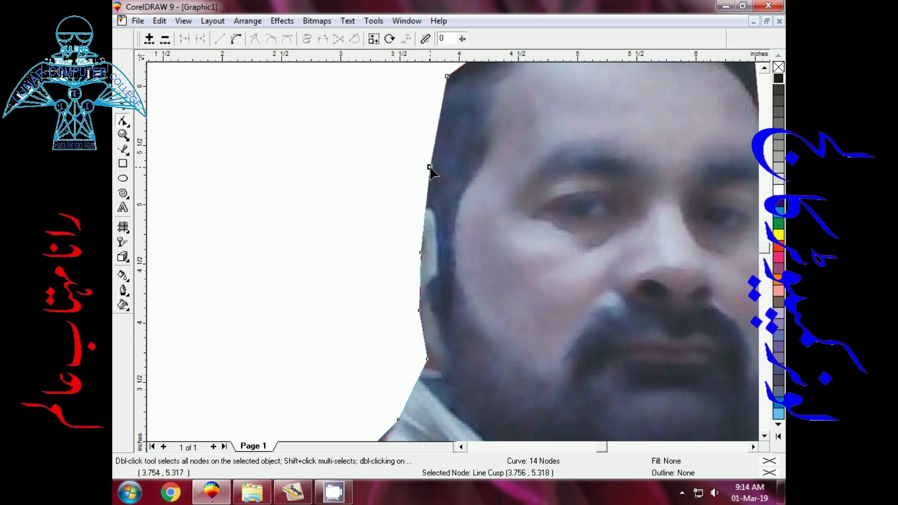
double_click(438, 121)
drag(438, 121, 434, 120)
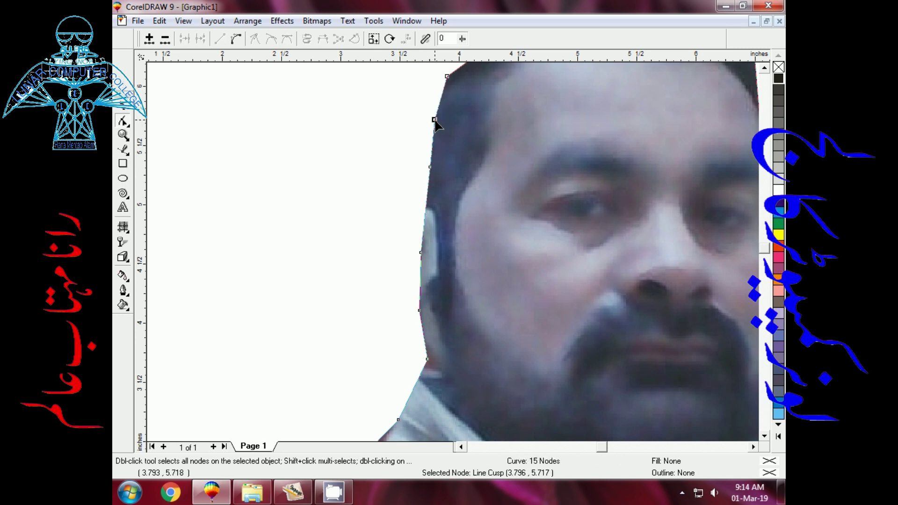
key(shift+F4)
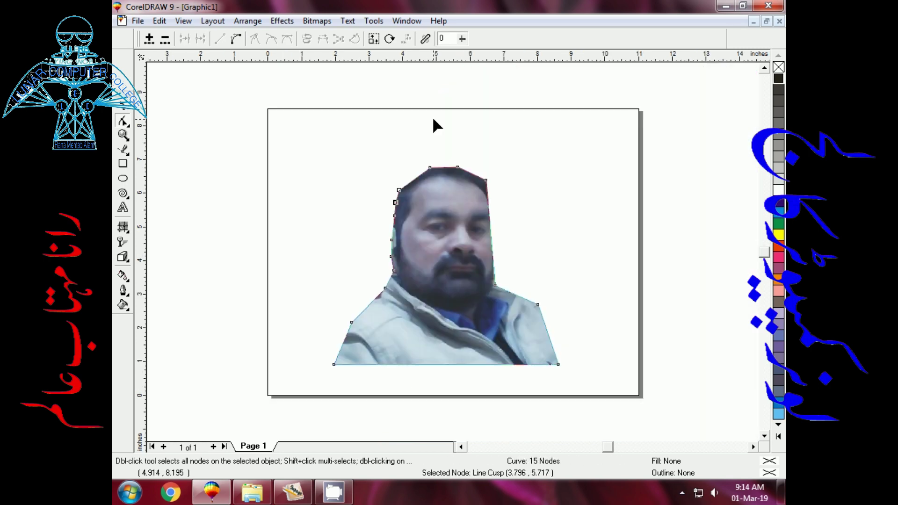
double_click(413, 174)
drag(413, 175, 411, 176)
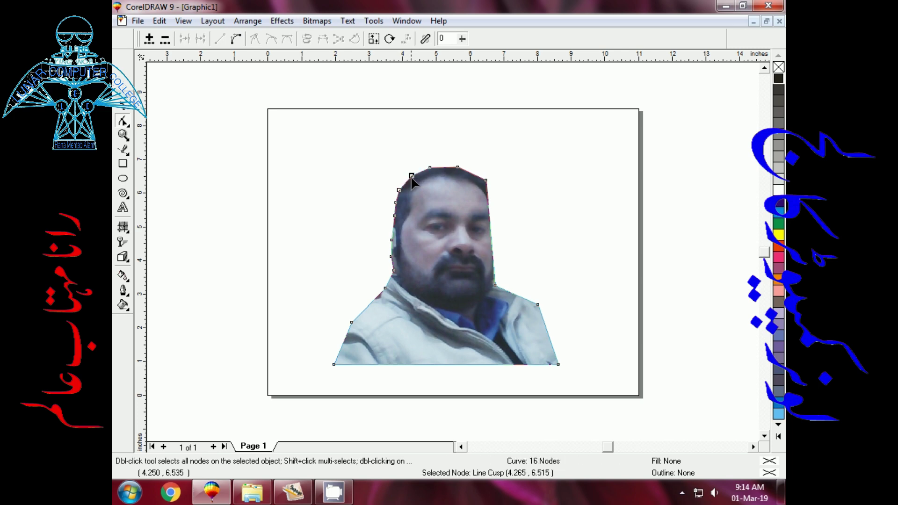
Add two nodes at the temple on the picture's right side and pull them outward from the face.
click(449, 144)
drag(466, 162, 511, 280)
double_click(451, 189)
drag(450, 189, 459, 186)
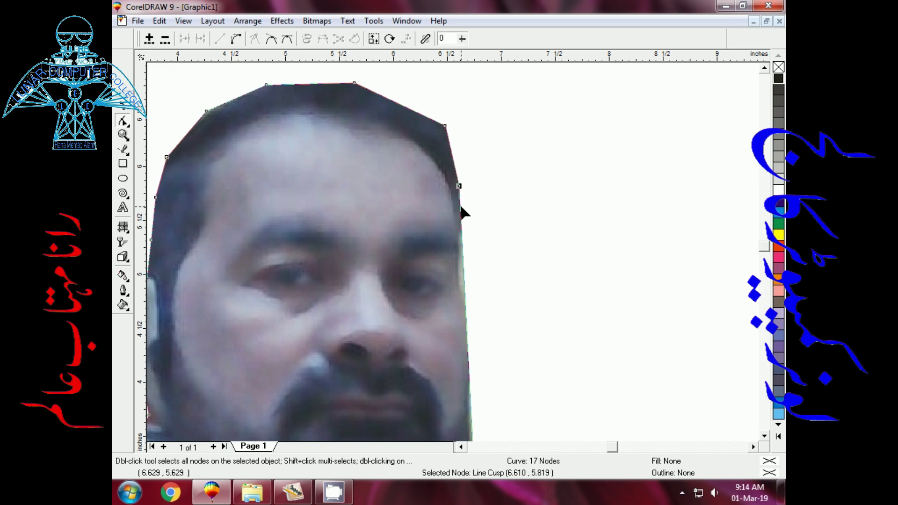
double_click(460, 206)
drag(460, 208, 467, 208)
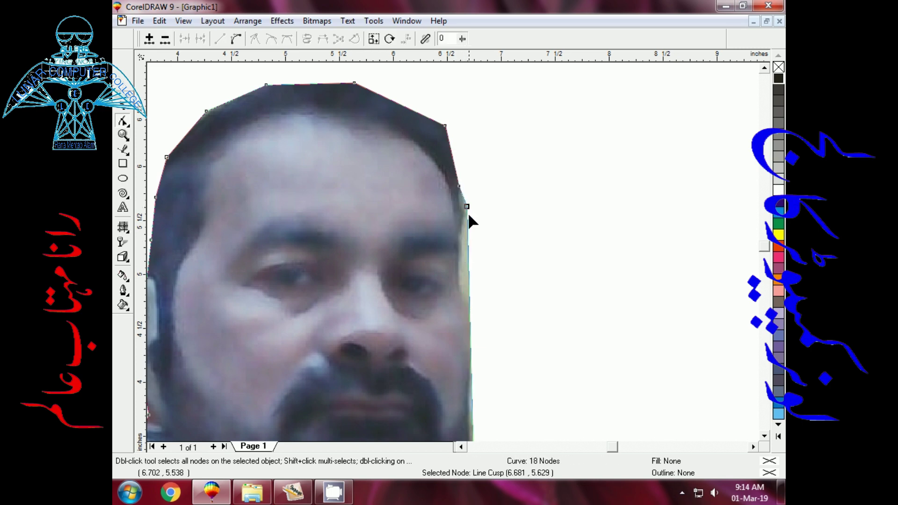
Add more nodes along the right-hand hair and temple and shift them outward to round the outline.
click(454, 173)
double_click(454, 166)
drag(455, 166, 469, 189)
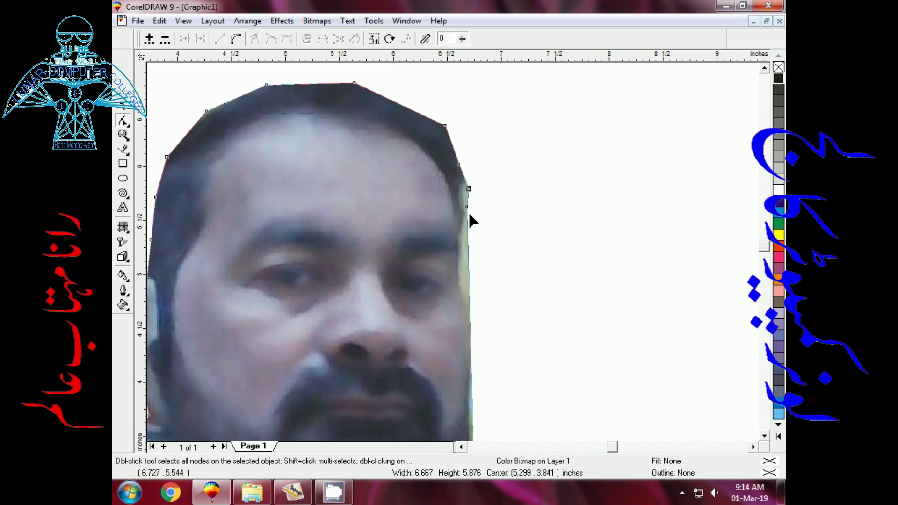
click(458, 155)
drag(458, 156, 461, 155)
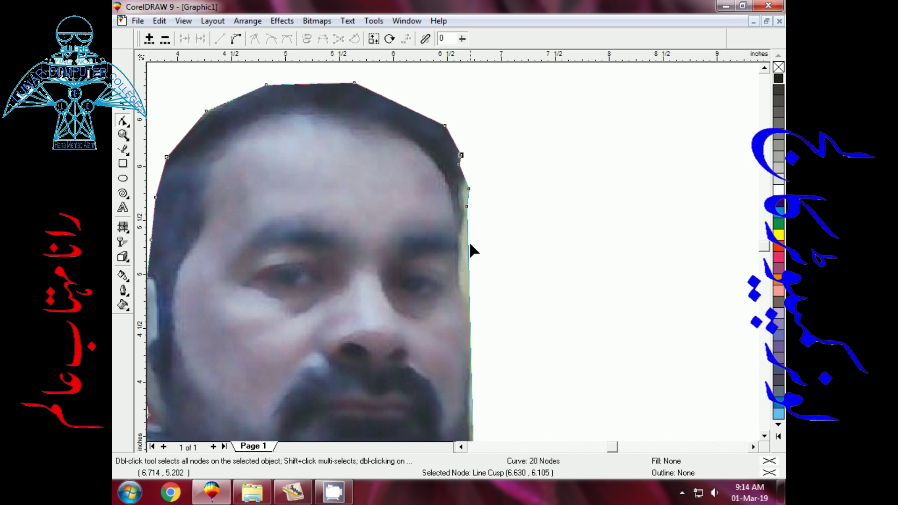
double_click(468, 231)
drag(467, 230, 474, 207)
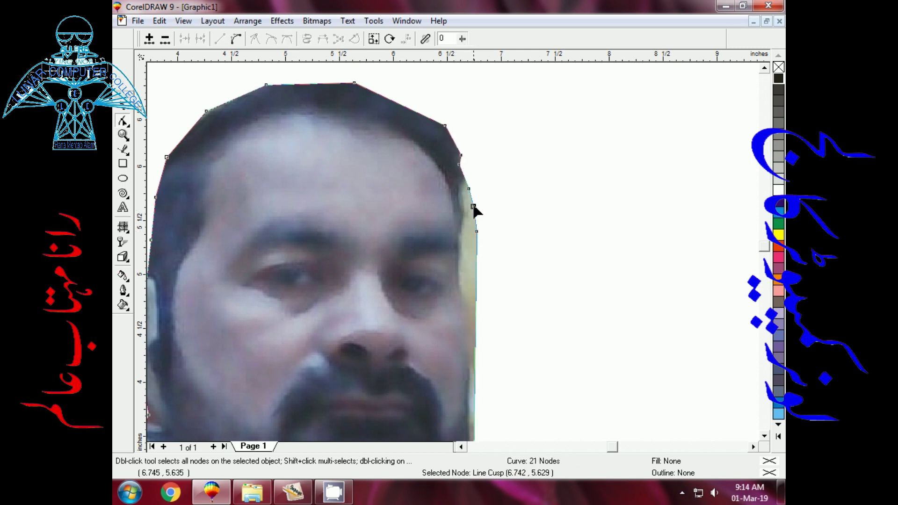
Add nodes at the temple hairline and beside the jaw on the picture's right, pulling the jaw node outward.
double_click(469, 174)
drag(469, 173, 466, 165)
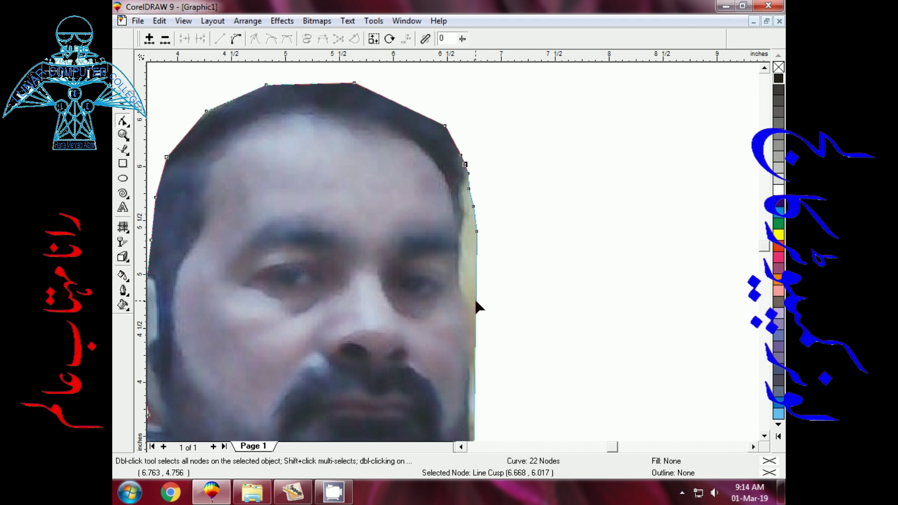
click(475, 300)
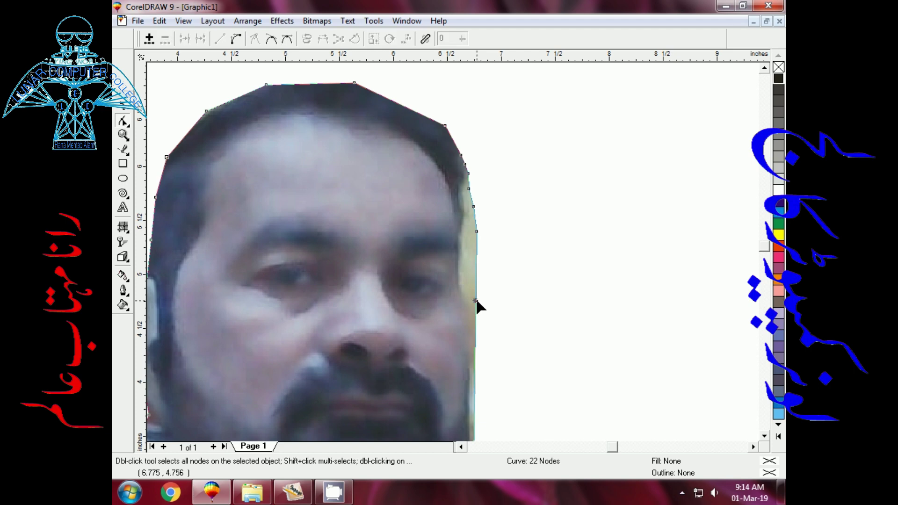
click(478, 368)
double_click(475, 372)
drag(475, 372, 495, 374)
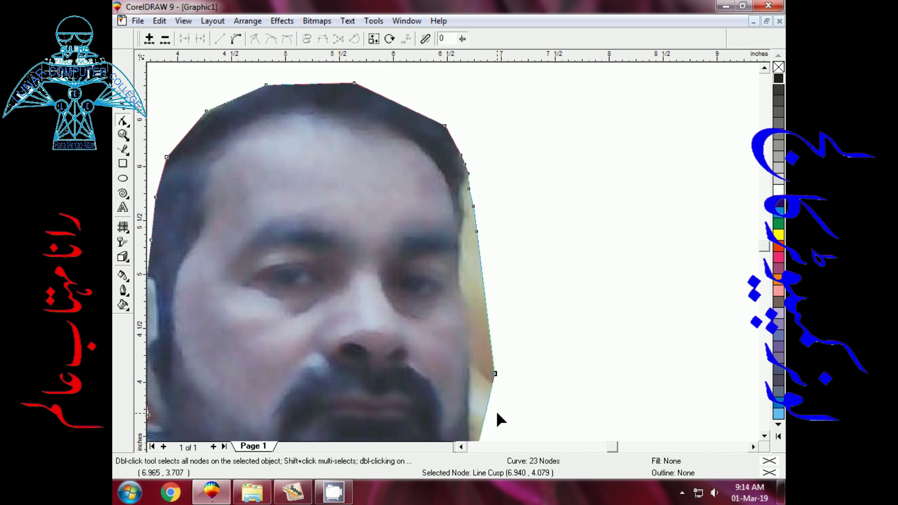
Move the jaw node back in against the face, and add a node on the outer edge of the picture's right shoulder.
key(shift+F4)
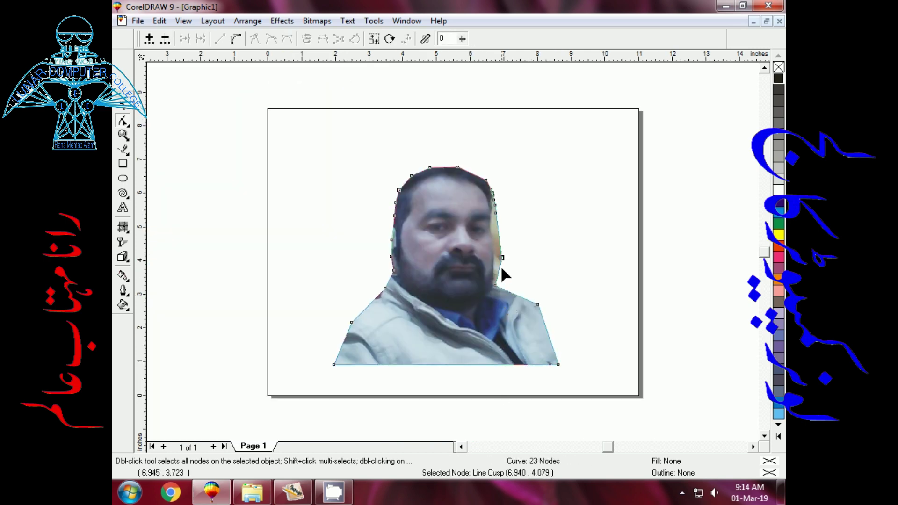
drag(503, 258, 495, 259)
double_click(551, 329)
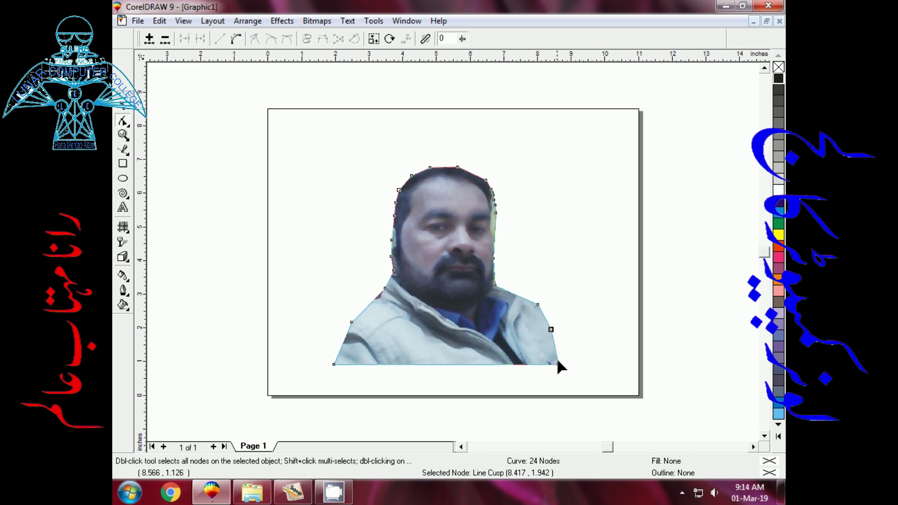
click(347, 237)
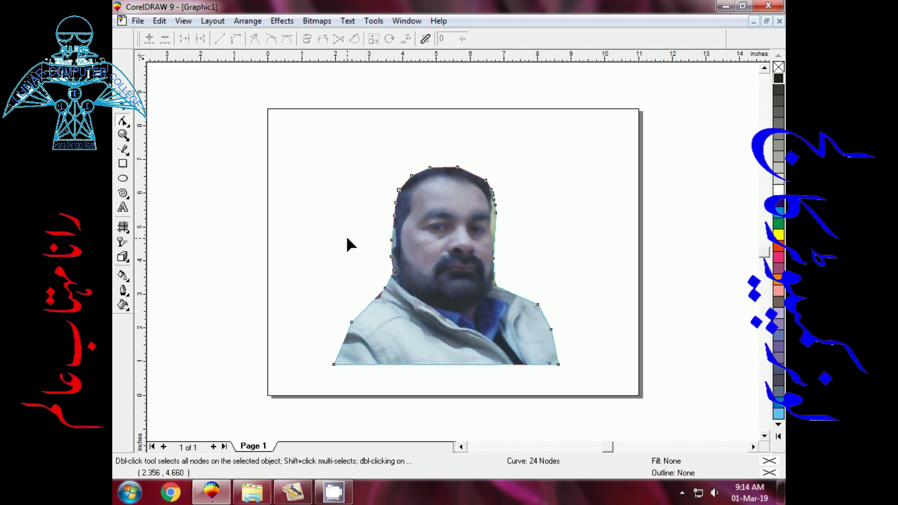
click(125, 109)
click(214, 192)
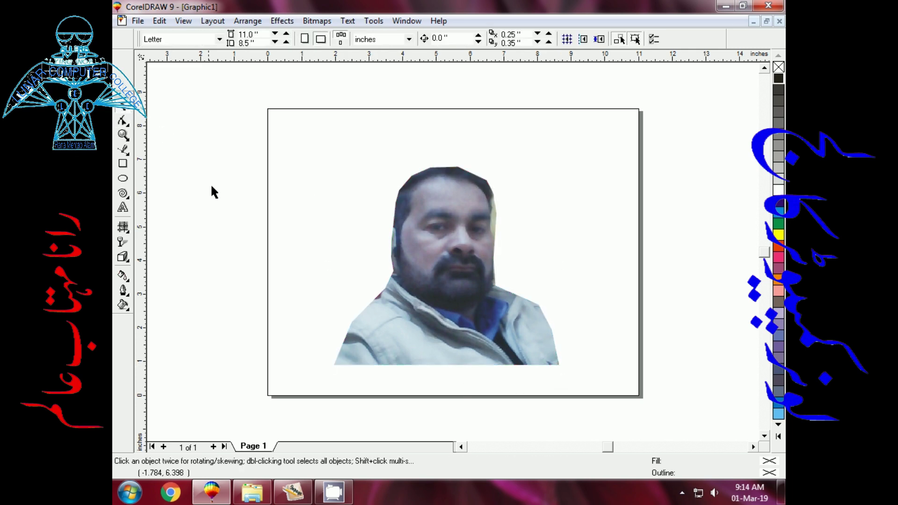
Nudge the cut-out photo slightly up and to the left on the page.
click(495, 227)
key(F4)
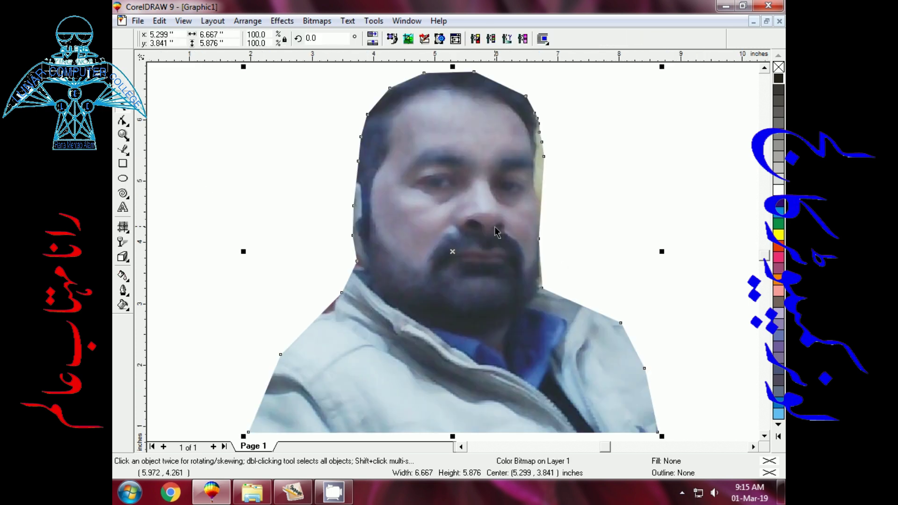
drag(495, 230, 492, 226)
click(573, 161)
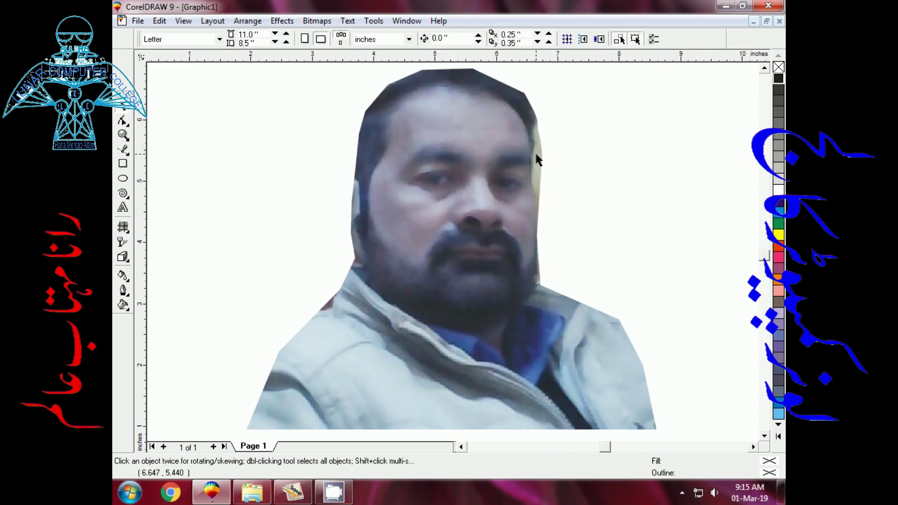
Pull the outline nodes beside the temple on the picture's right inward to trim the leftover background strip.
click(539, 154)
mouse_move(542, 154)
mouse_down()
mouse_move(533, 156)
mouse_move(535, 138)
mouse_up()
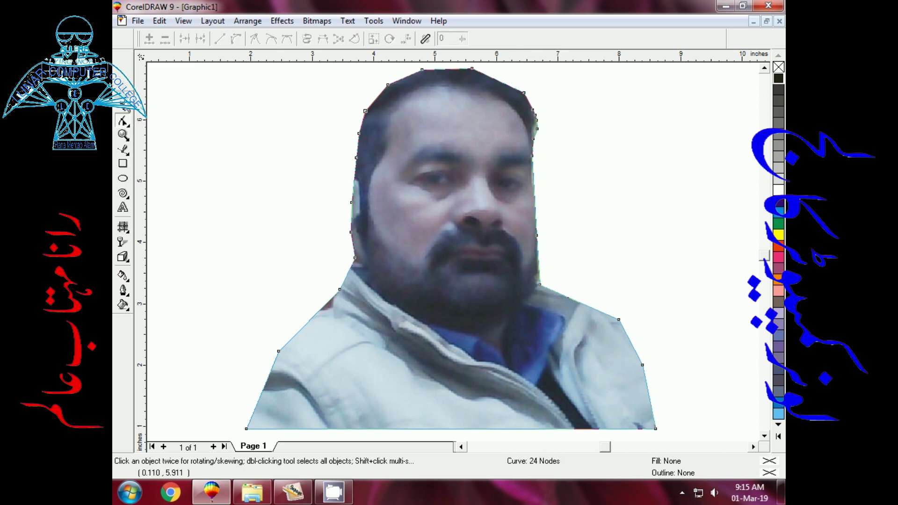
click(124, 107)
click(217, 204)
Draw a rectangle about 7.95 by 6.77 inches around the cut-out portrait, with its lower edge along the photo's base.
key(F3)
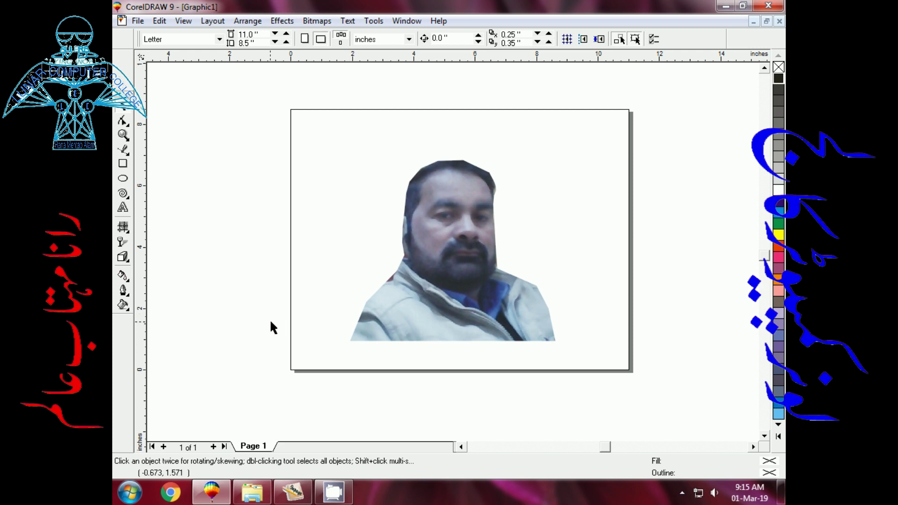
click(123, 163)
drag(323, 132, 567, 340)
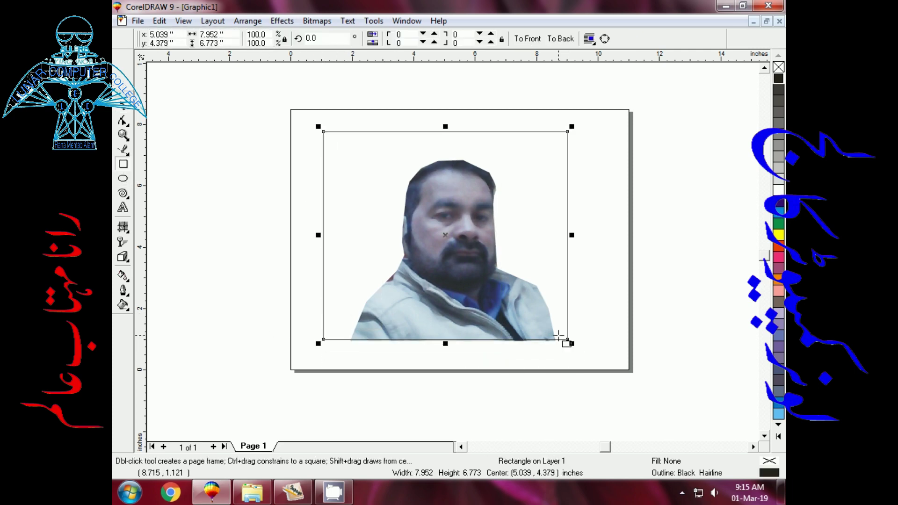
Give the rectangle a cyan fill and cyan outline, and send it behind the portrait.
click(779, 209)
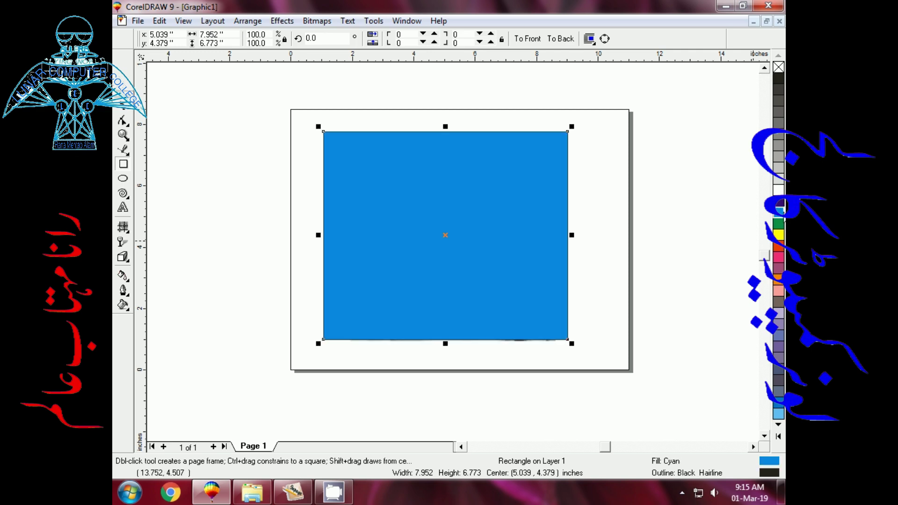
right_click(780, 210)
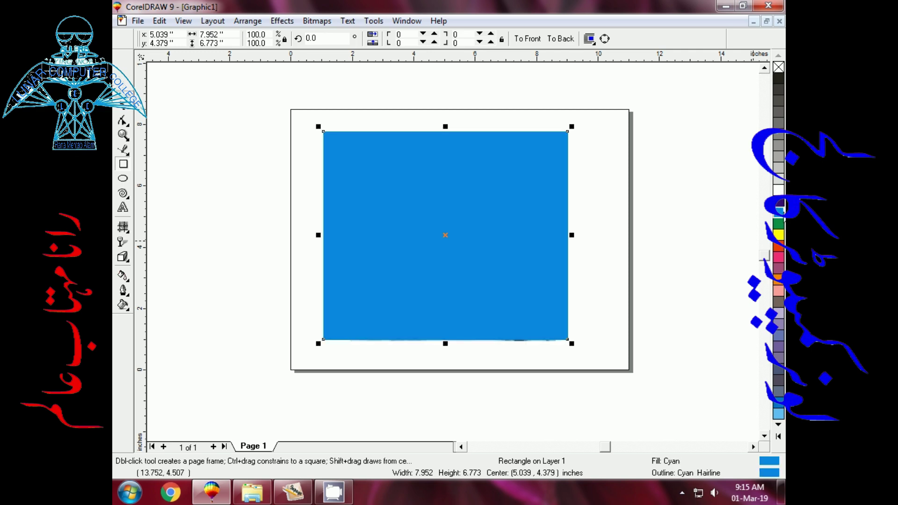
key(shift+Page_Down)
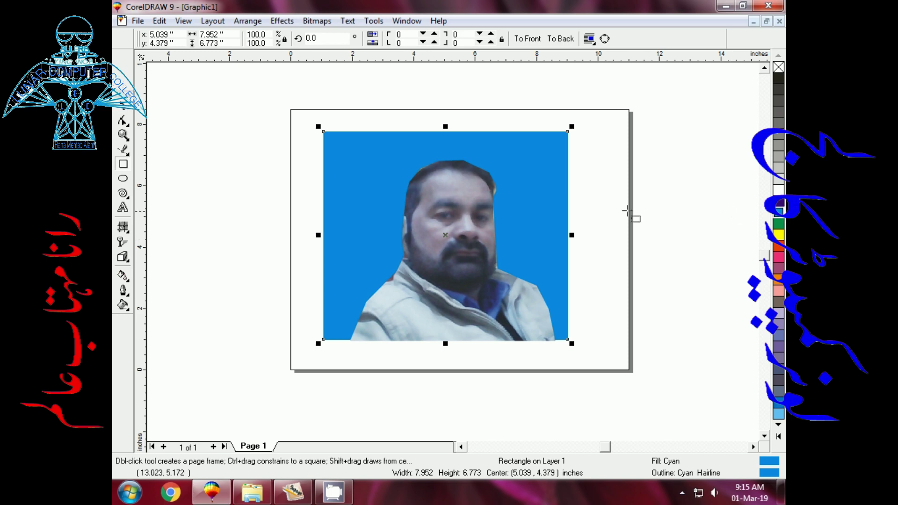
Move the portrait left so its lower-left corner meets the lower-left corner of the cyan rectangle.
click(123, 107)
click(245, 238)
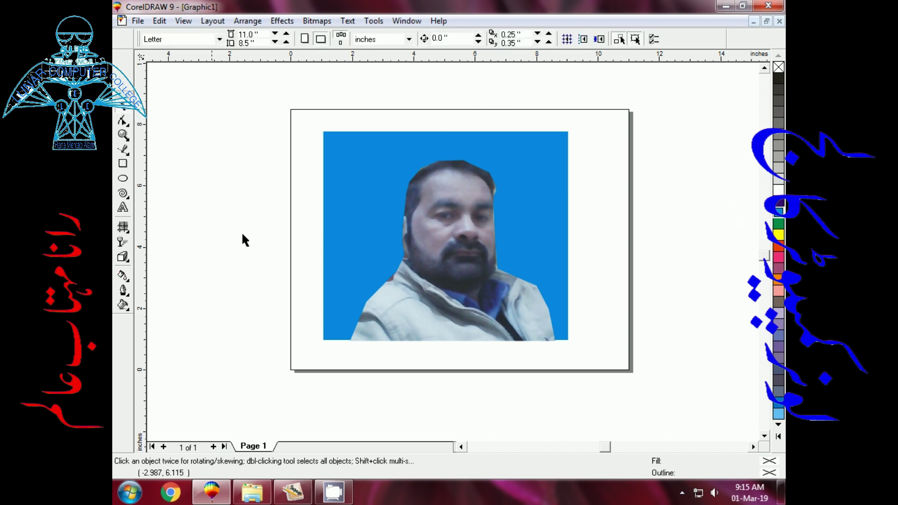
drag(399, 315, 374, 310)
click(249, 311)
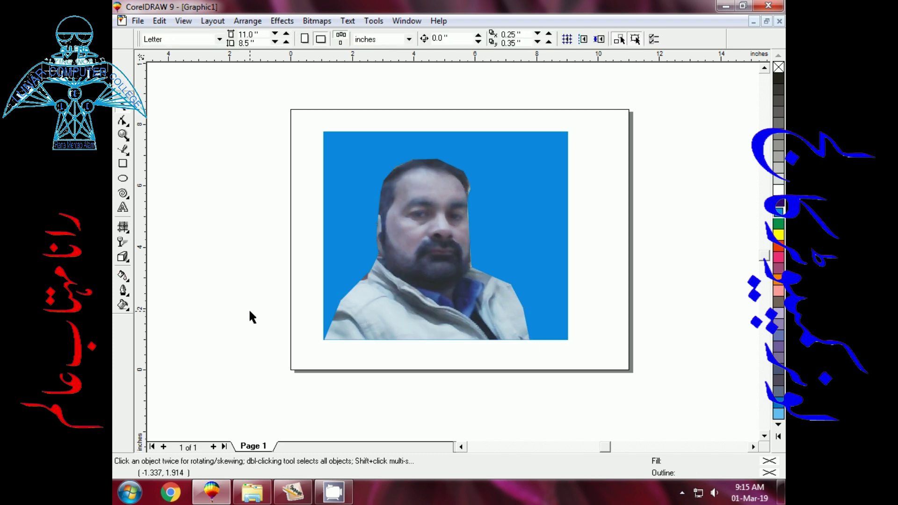